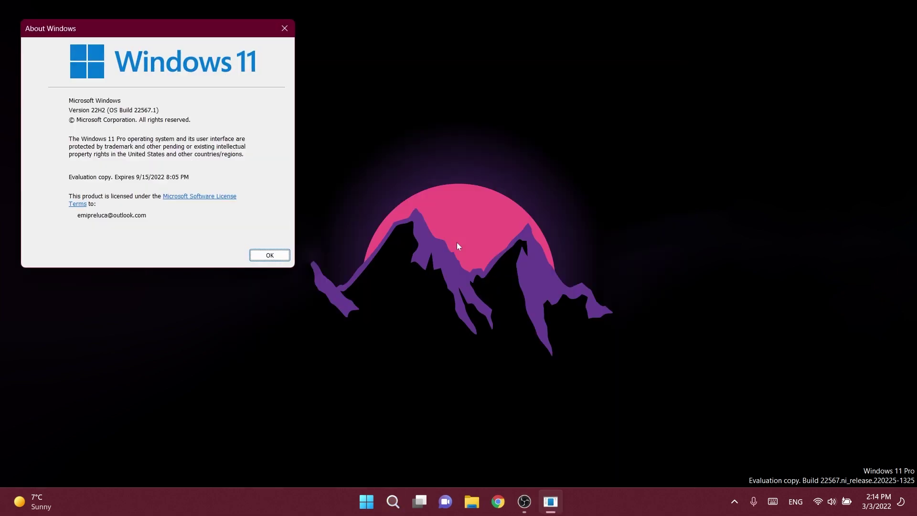
Nudge the About Windows box for build 22567.1 aside, then dismiss it.
left_click_drag(181, 29, 197, 32)
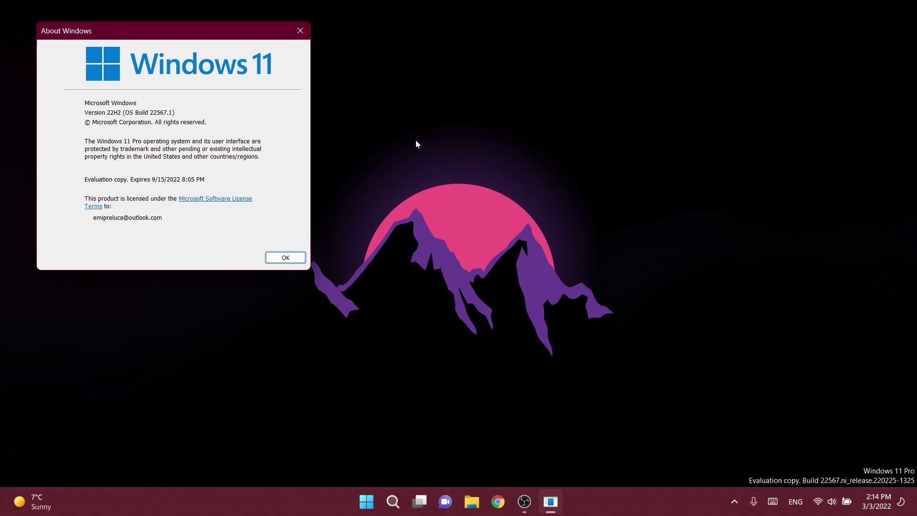
key("Return")
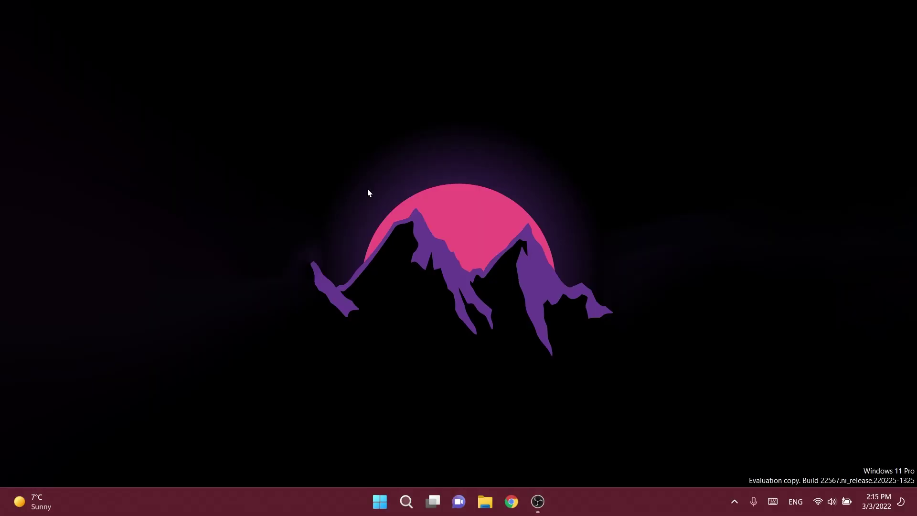
Launch Settings from Search and view the Windows Update page showing the PC is up to date.
left_click(406, 501)
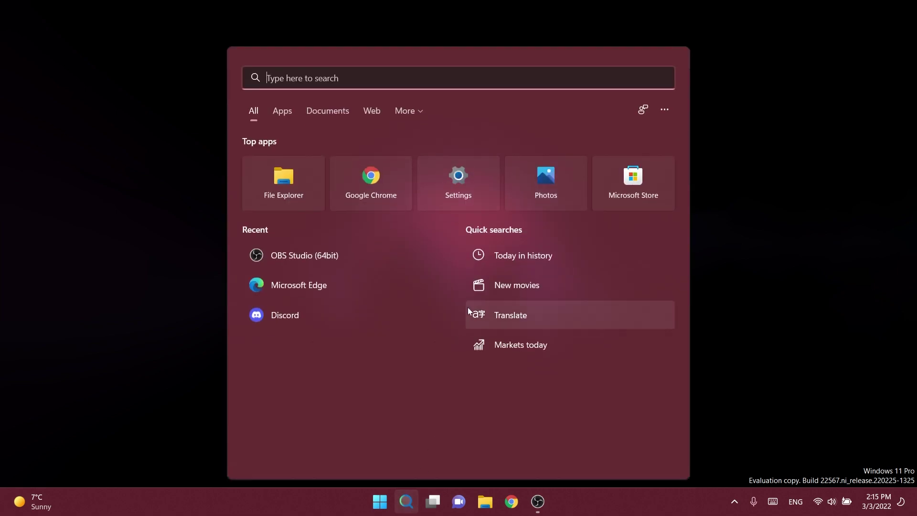
left_click(456, 184)
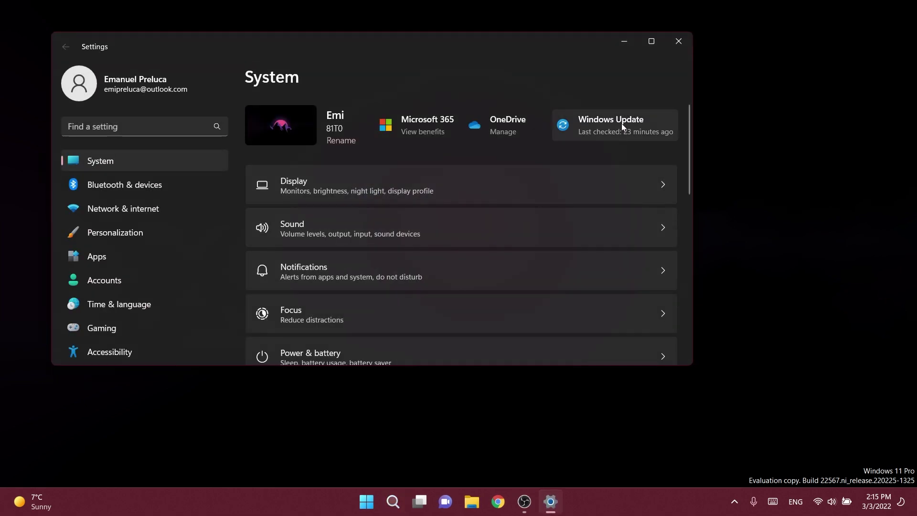
left_click(621, 123)
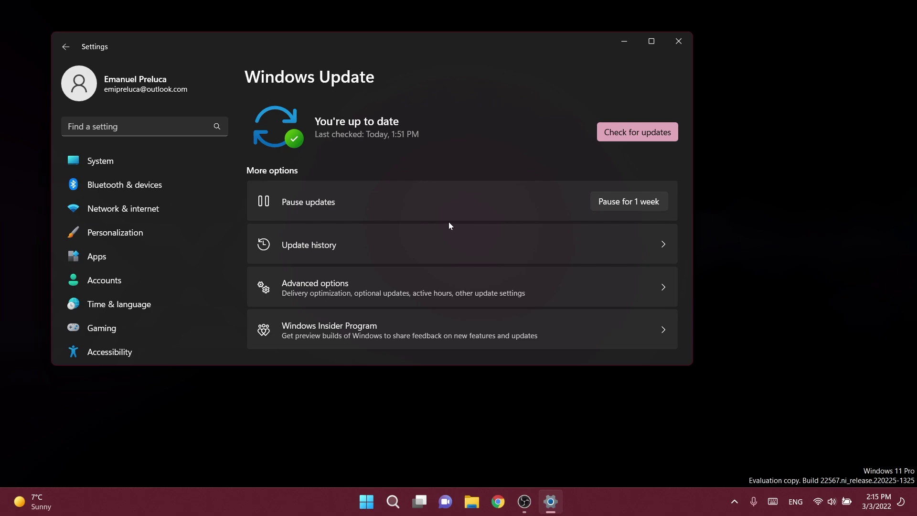
scroll(448, 222, "down", 2)
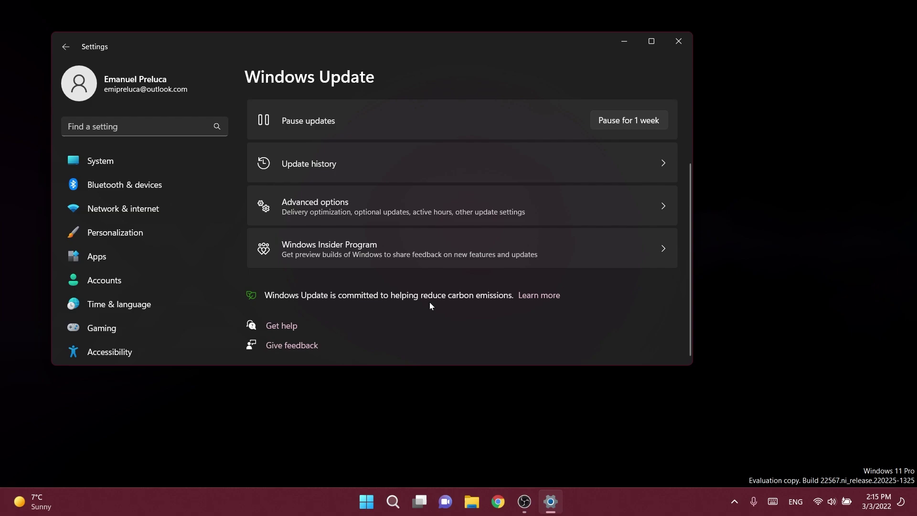
scroll(385, 299, "up", 2)
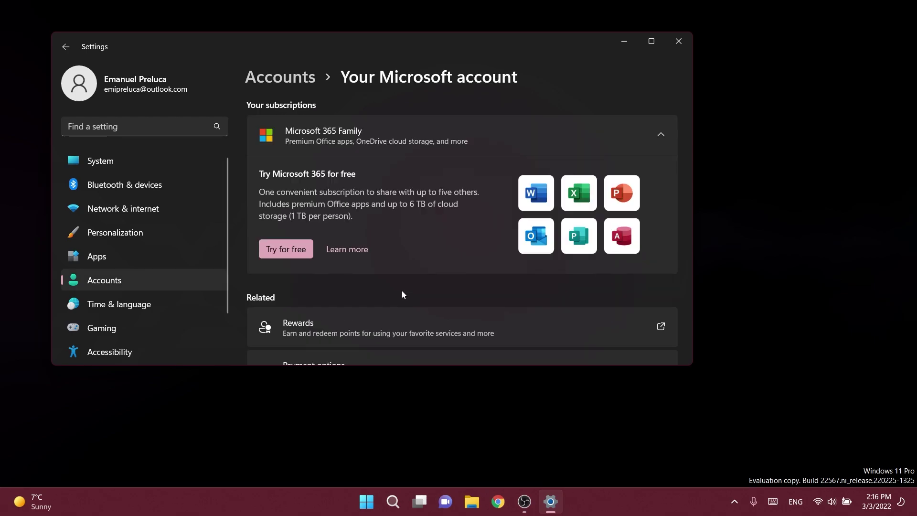
Browse the Accounts page, then reopen Your Microsoft account to review its Microsoft 365 subscription offer.
scroll(420, 200, "down", 3)
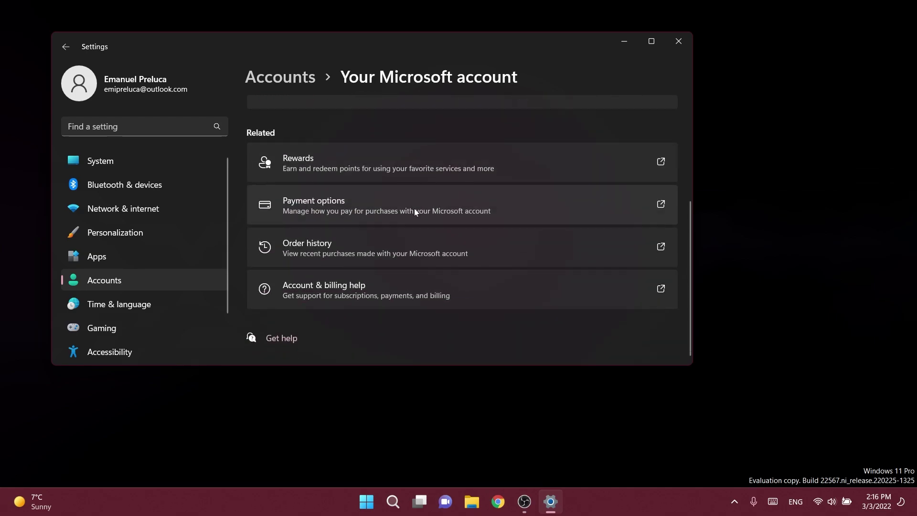
left_click(121, 281)
scroll(371, 262, "down", 3)
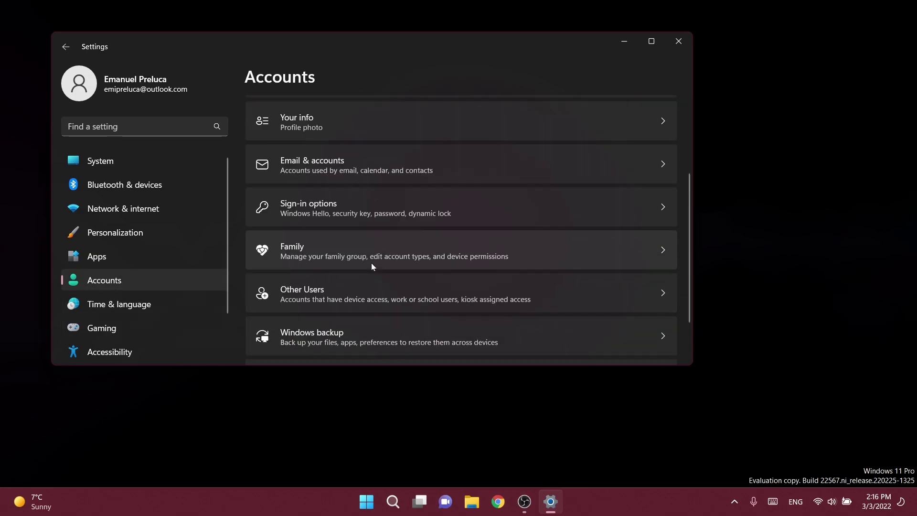
scroll(371, 263, "up", 3)
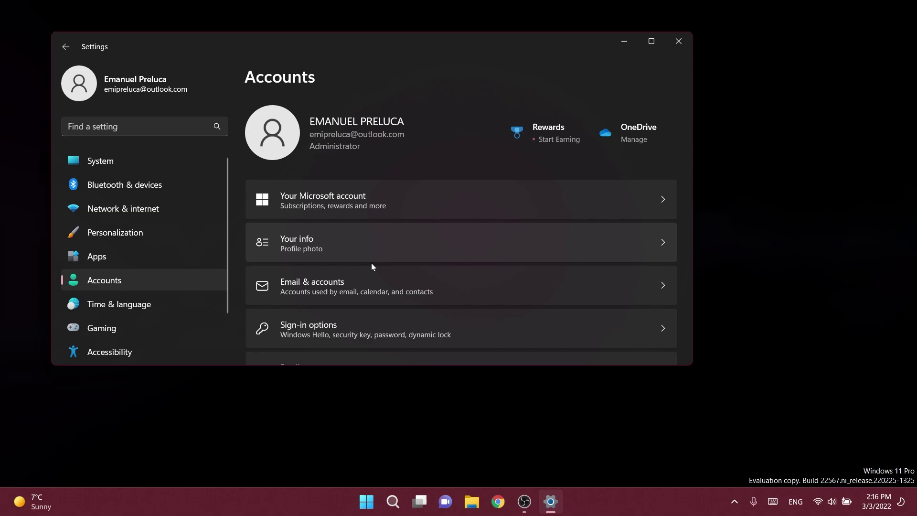
scroll(363, 269, "down", 2)
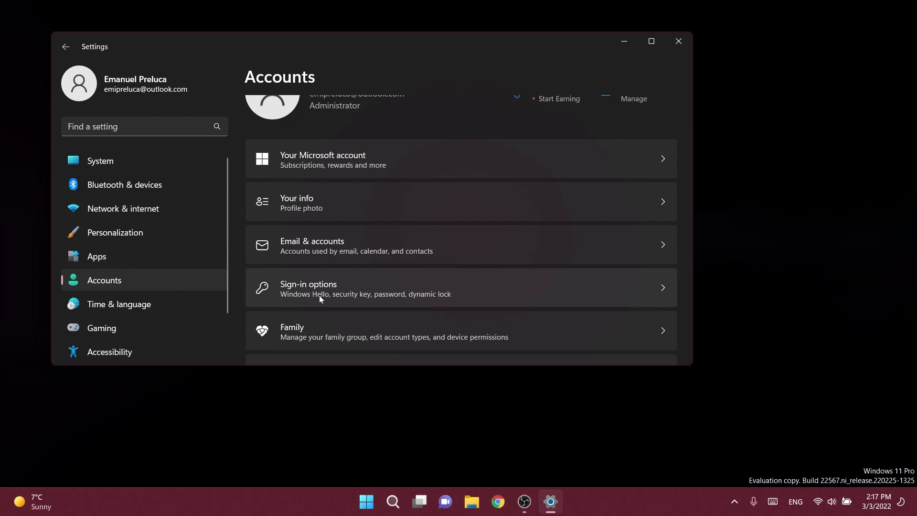
left_click(329, 158)
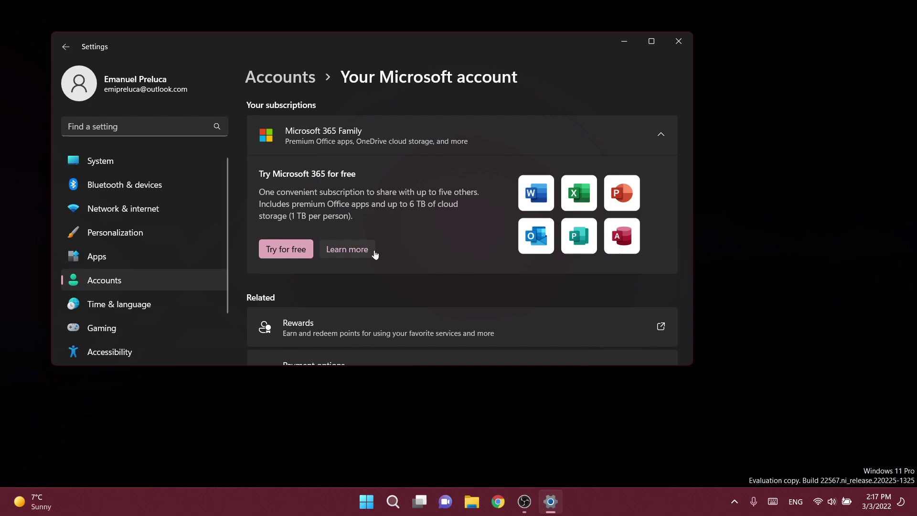
scroll(399, 216, "down", 2)
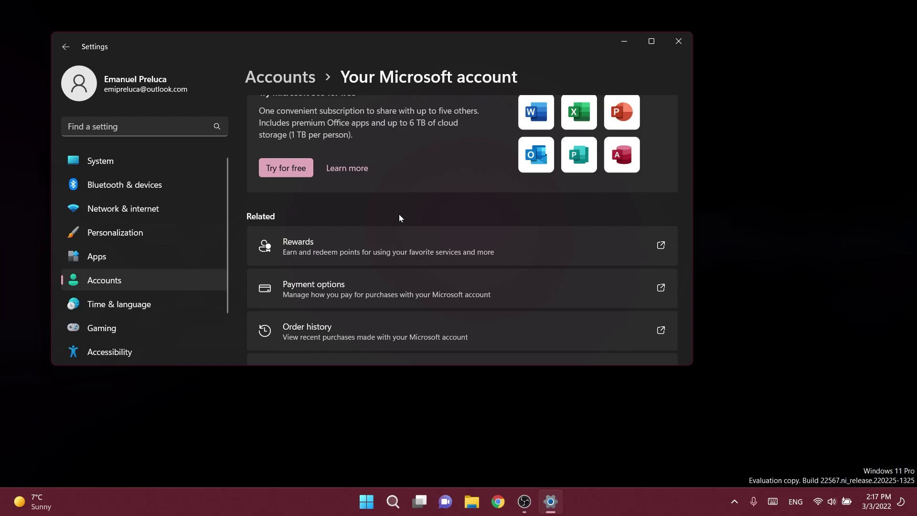
Close the Settings window with Alt+F4.
key("alt+F4")
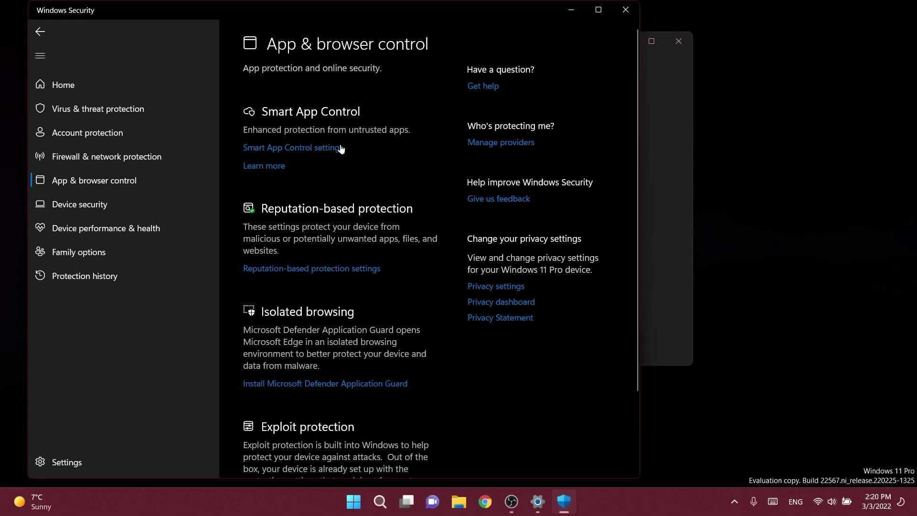
left_click(299, 149)
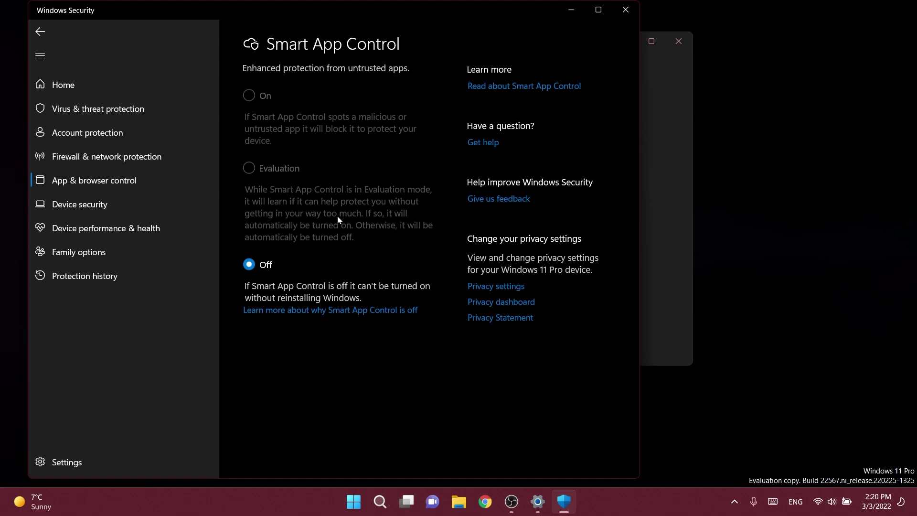
key("alt+Left")
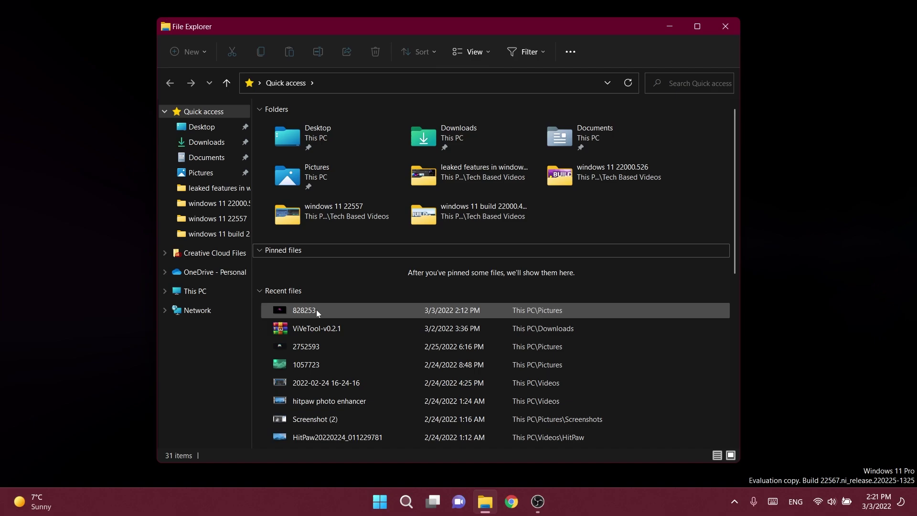
Choose another app for the recent image 828253.png and browse the offered apps list.
right_click(316, 309)
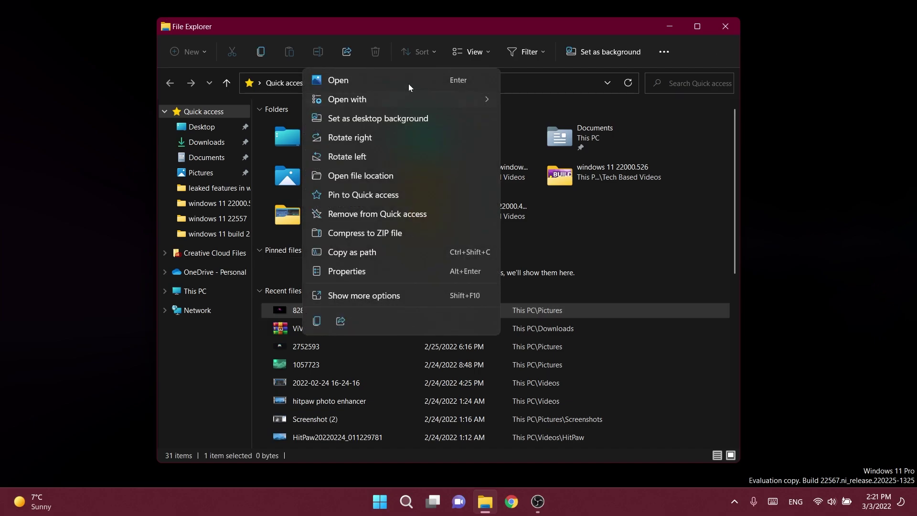
mouse_move(402, 98)
left_click(550, 176)
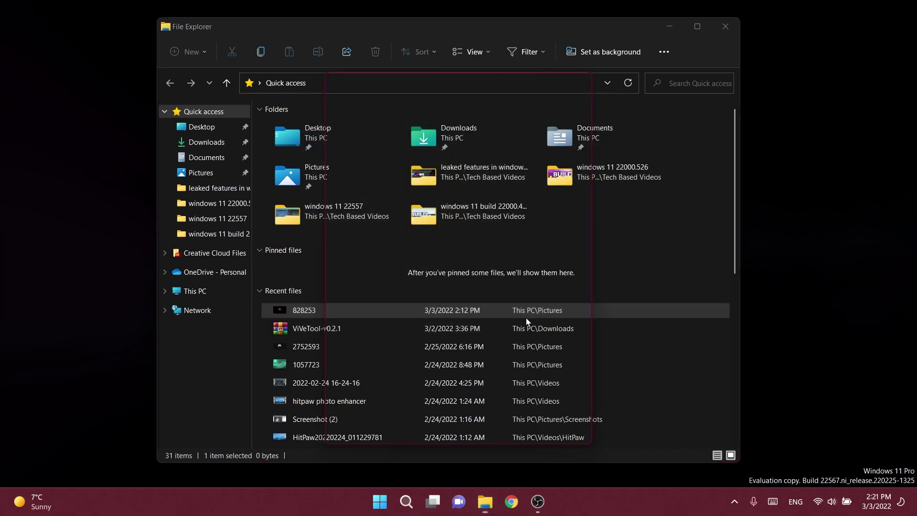
scroll(480, 196, "down", 4)
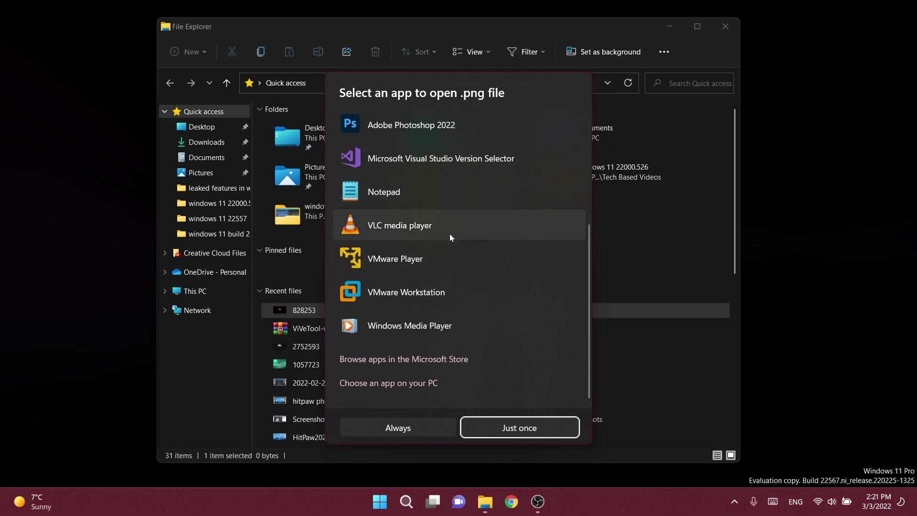
scroll(449, 233, "up", 4)
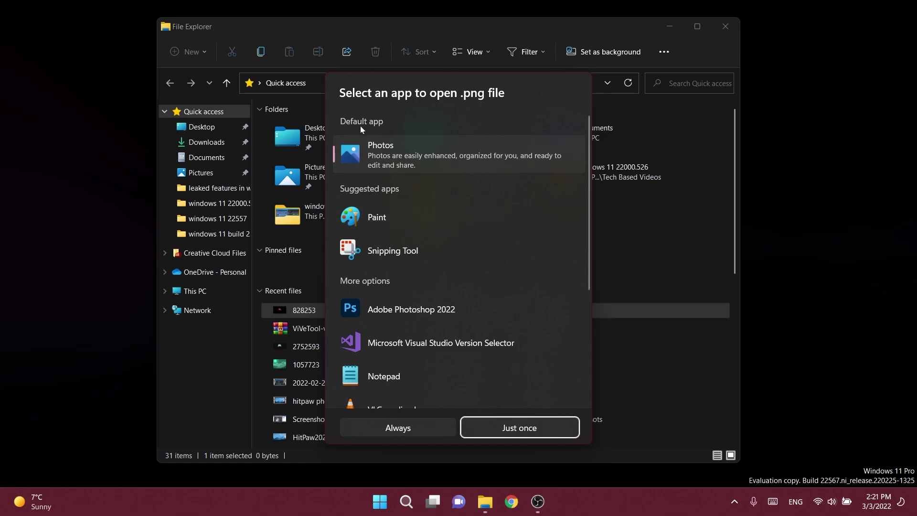
scroll(373, 148, "down", 1)
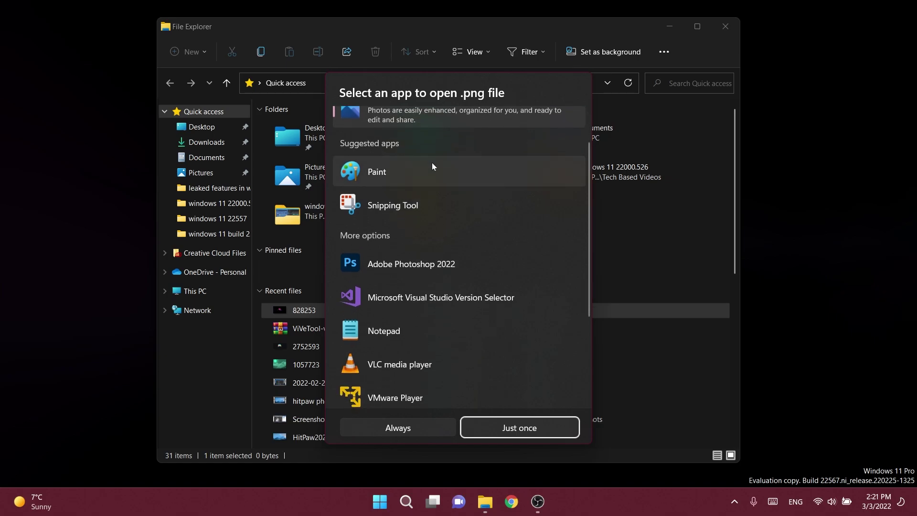
scroll(394, 178, "down", 2)
scroll(400, 181, "down", 1)
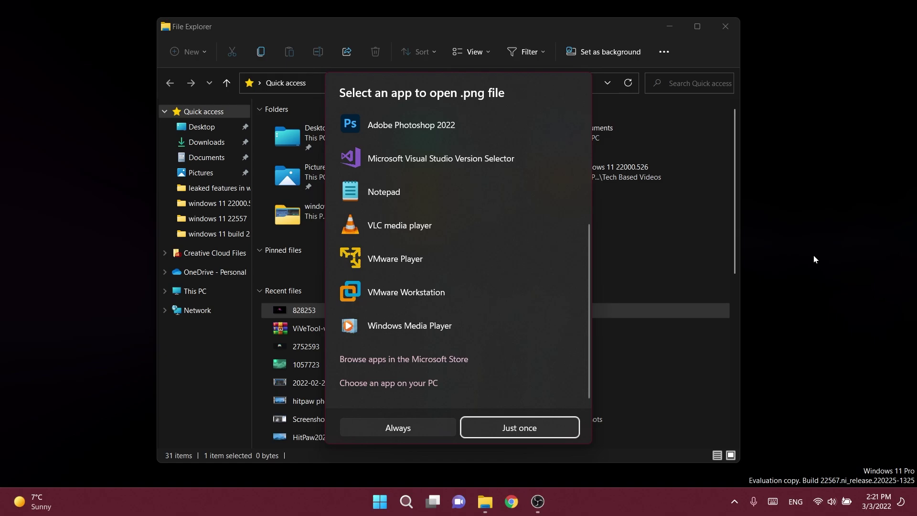
Stack Wikipedia onto Adobe Lightroom in Start's Pinned list to form a folder, check it, then dismiss Start.
key("super")
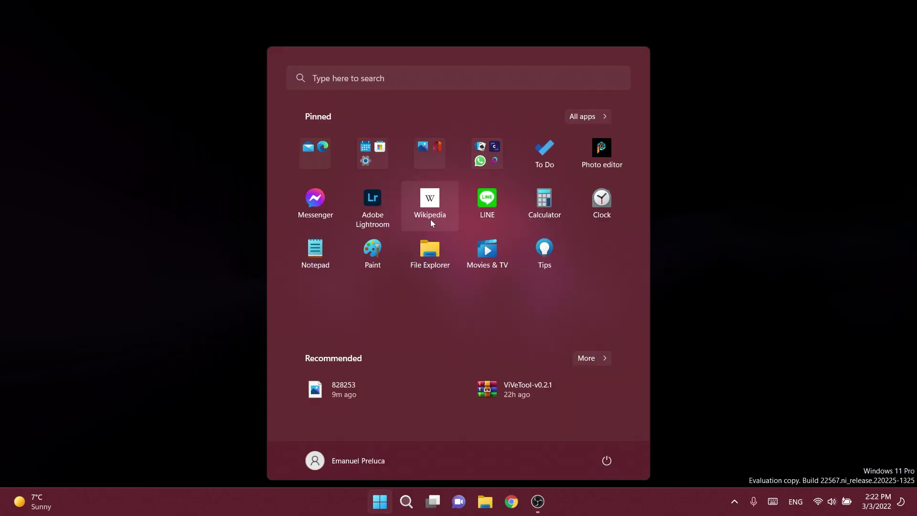
left_click_drag(431, 219, 378, 210)
left_click(364, 203)
left_click(417, 368)
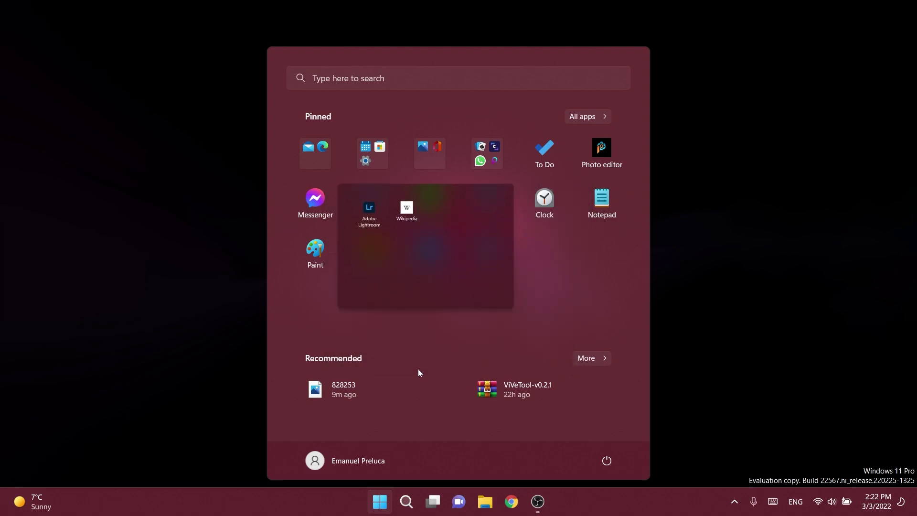
left_click(371, 216)
left_click(314, 298)
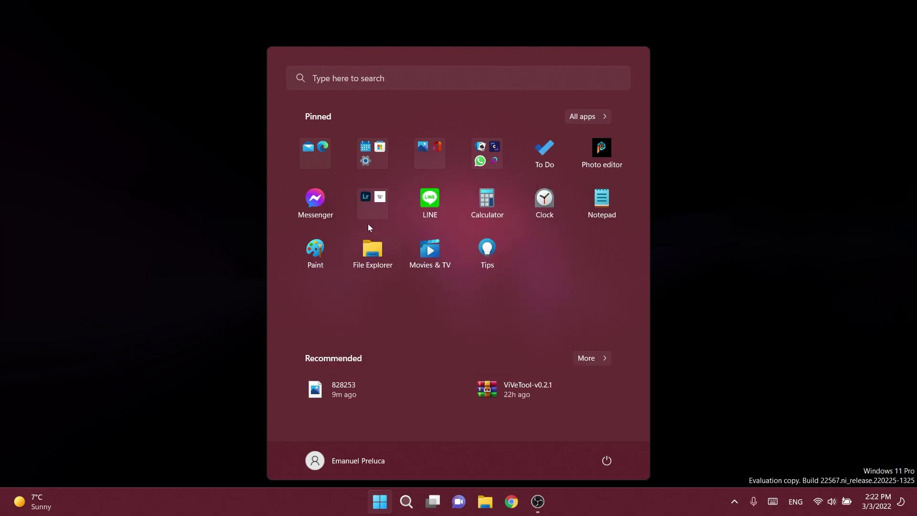
left_click(375, 205)
left_click(311, 282)
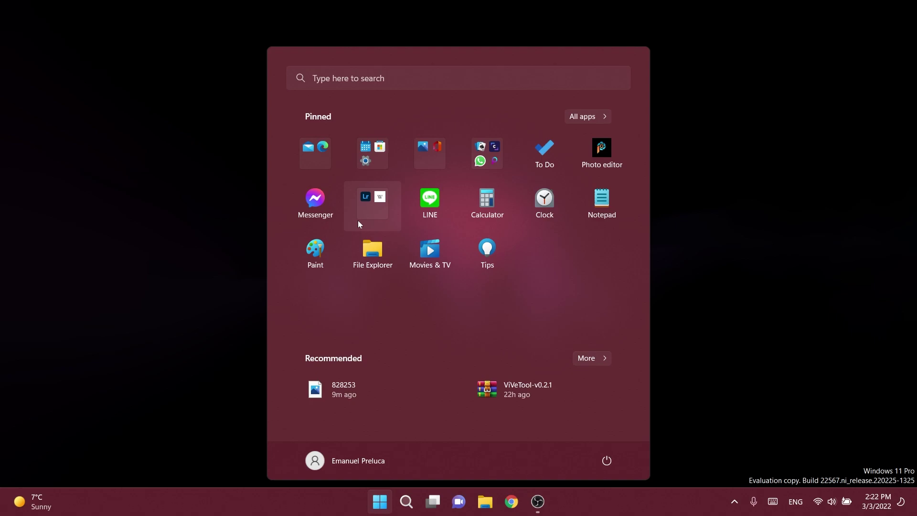
left_click(697, 247)
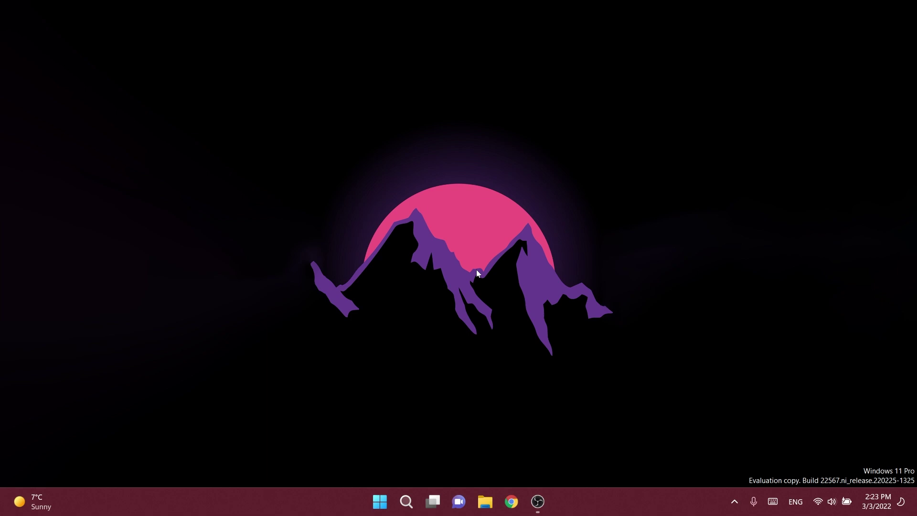
key("super+i")
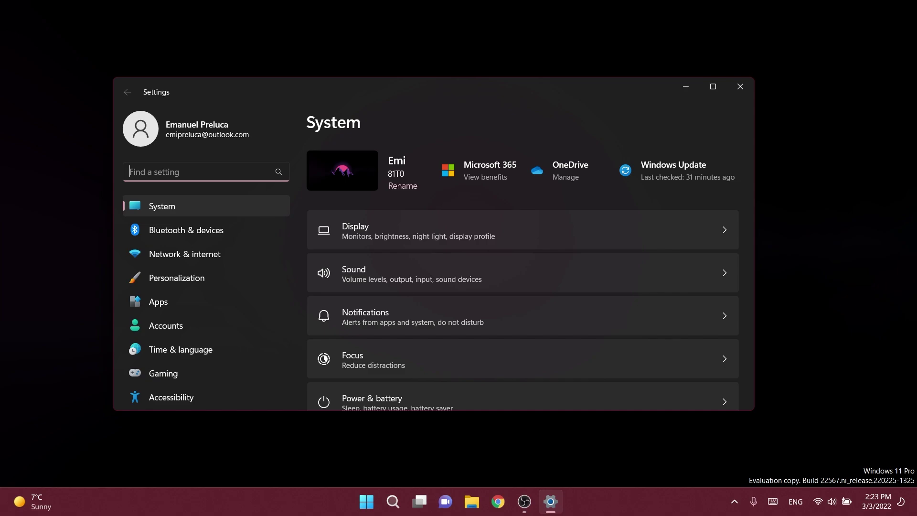
type("sec")
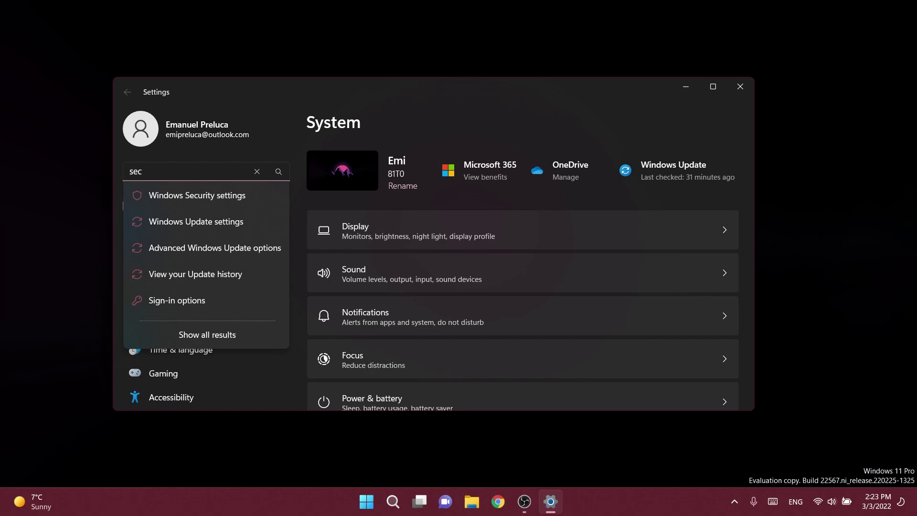
key("alt+F4")
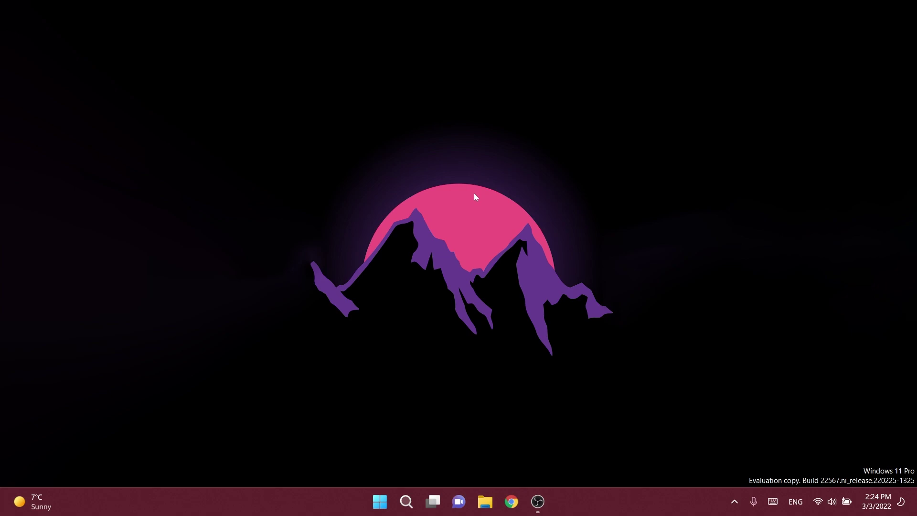
Lower the volume to 52, toggle mute on and off twice, leaving sound unmuted.
key("XF86AudioLowerVolume")
key("XF86AudioLowerVolume")
key("XF86AudioLowerVolume")
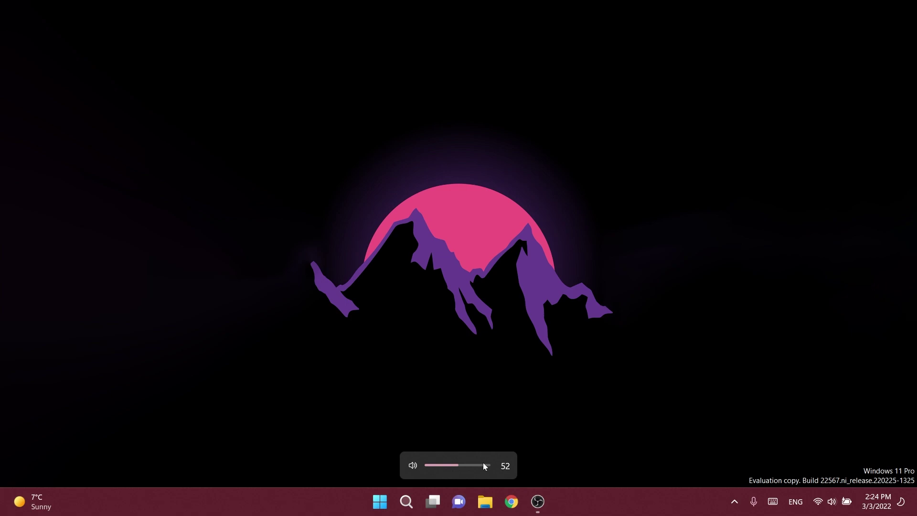
left_click(413, 466)
left_click(411, 468)
left_click(412, 469)
left_click(408, 468)
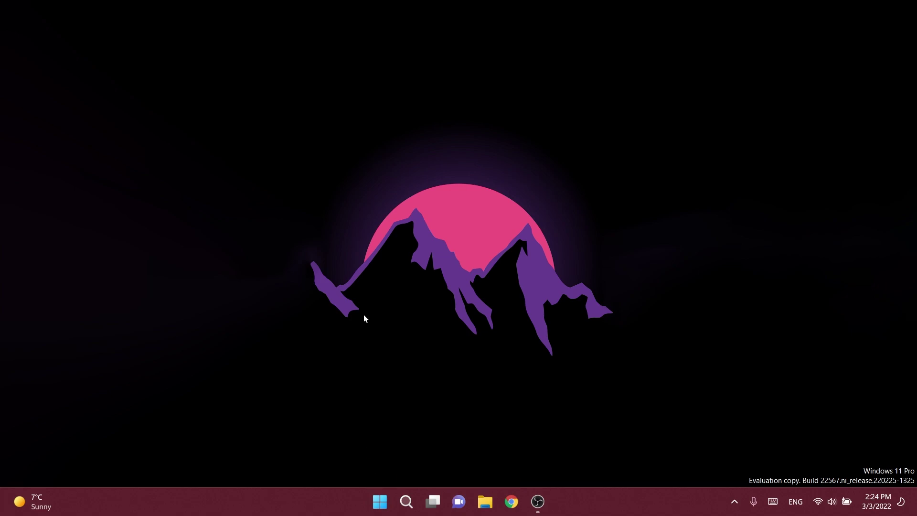
key("super+x")
left_click(376, 363)
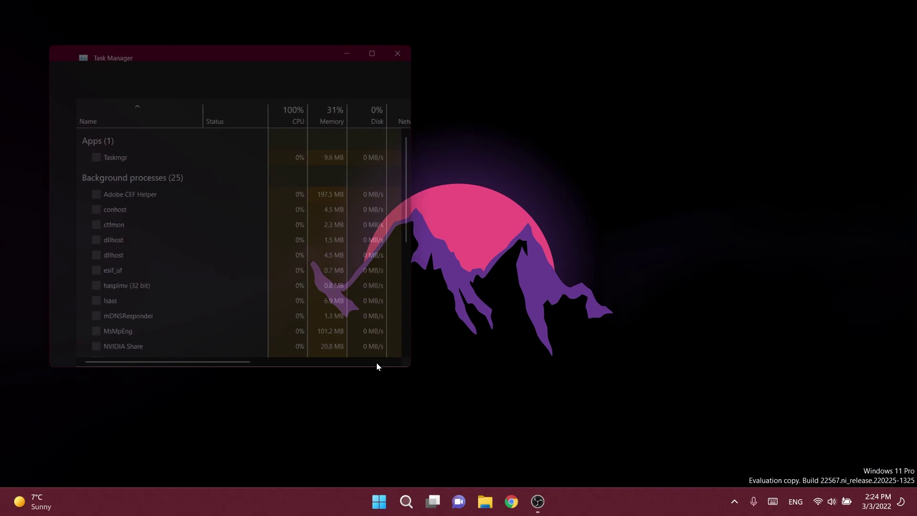
left_click_drag(222, 40, 402, 57)
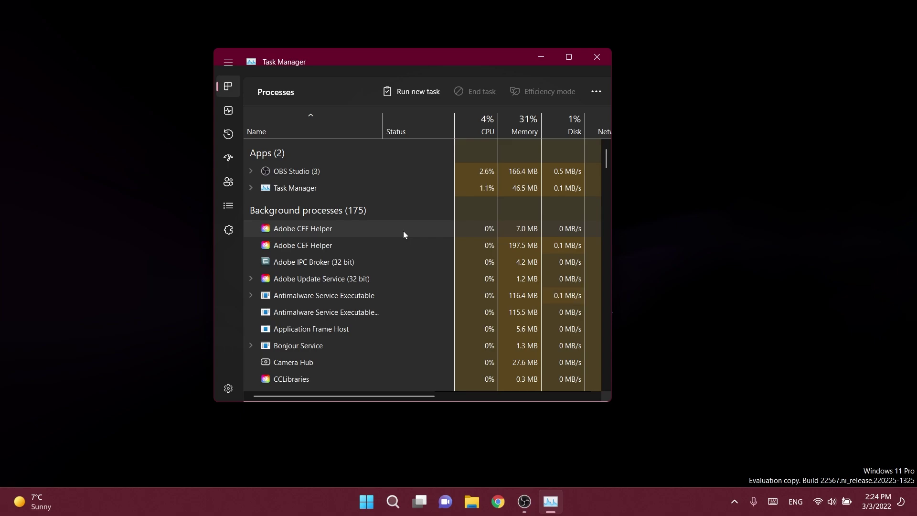
key("alt+F4")
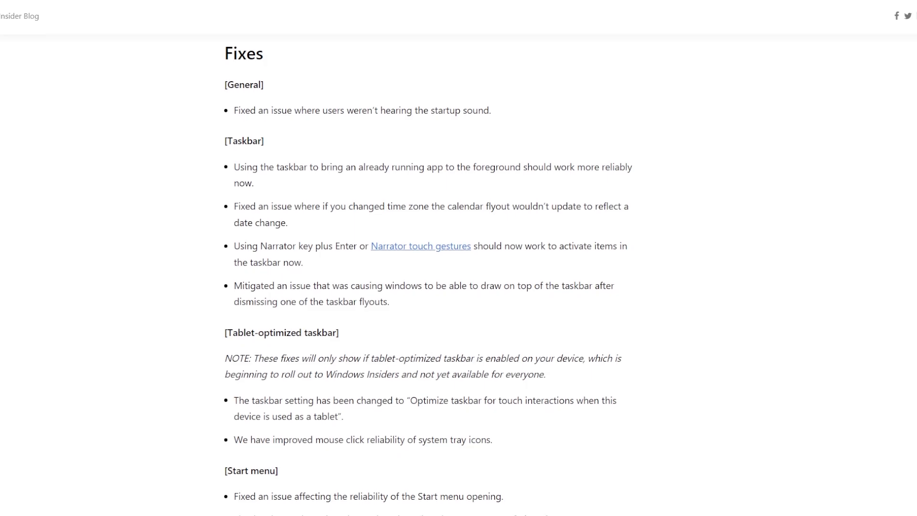
Scroll the Insider Blog Fixes list past Taskbar down to the Start menu and File Explorer fixes.
scroll(428, 278, "down", 1)
scroll(428, 277, "down", 2)
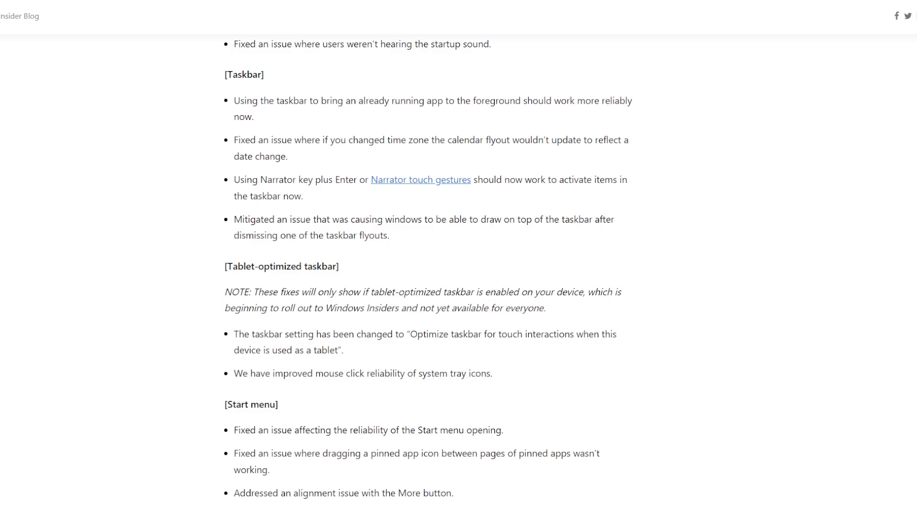
scroll(429, 278, "down", 2)
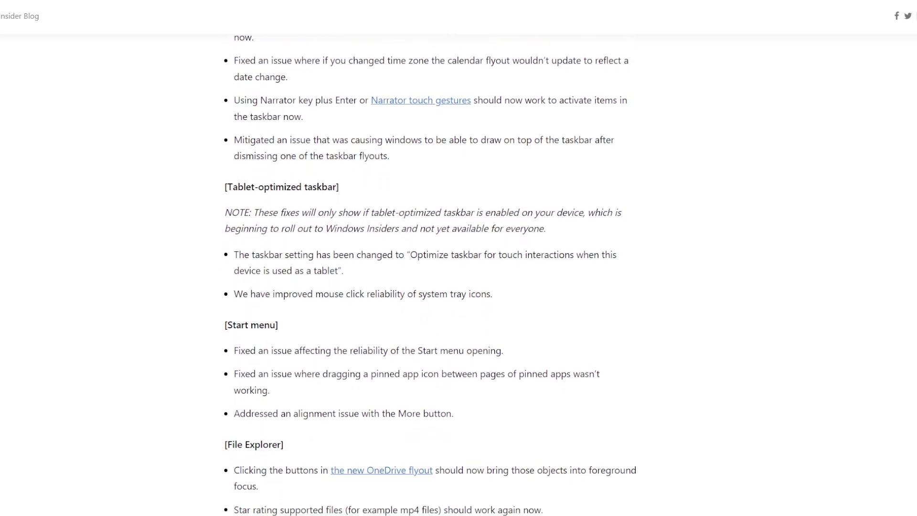
scroll(428, 278, "down", 2)
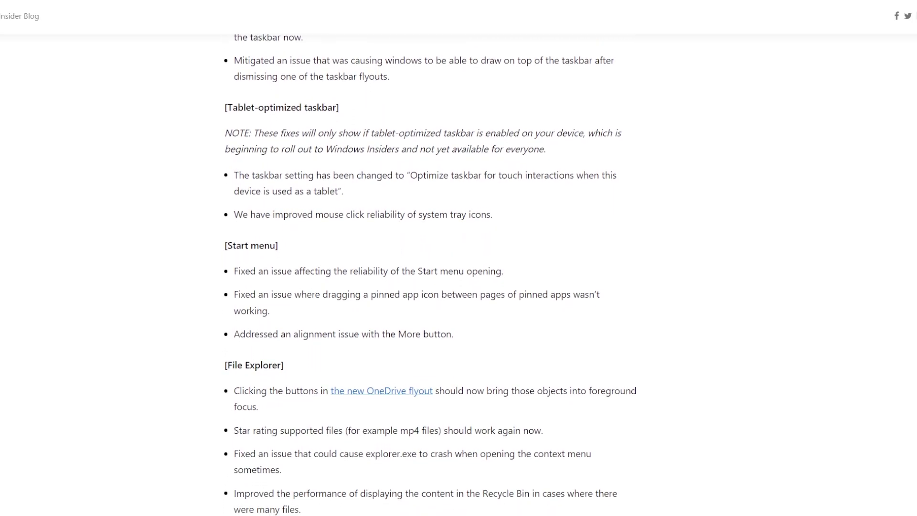
scroll(428, 278, "down", 2)
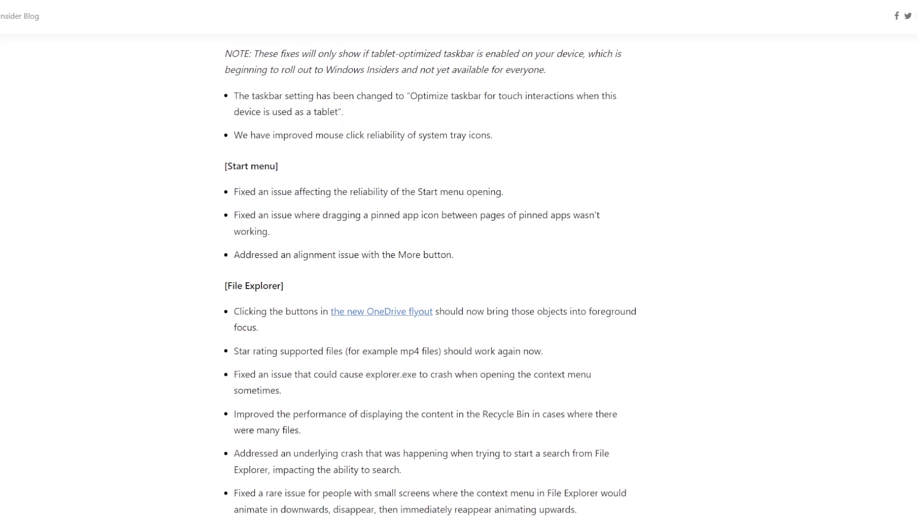
scroll(428, 278, "down", 2)
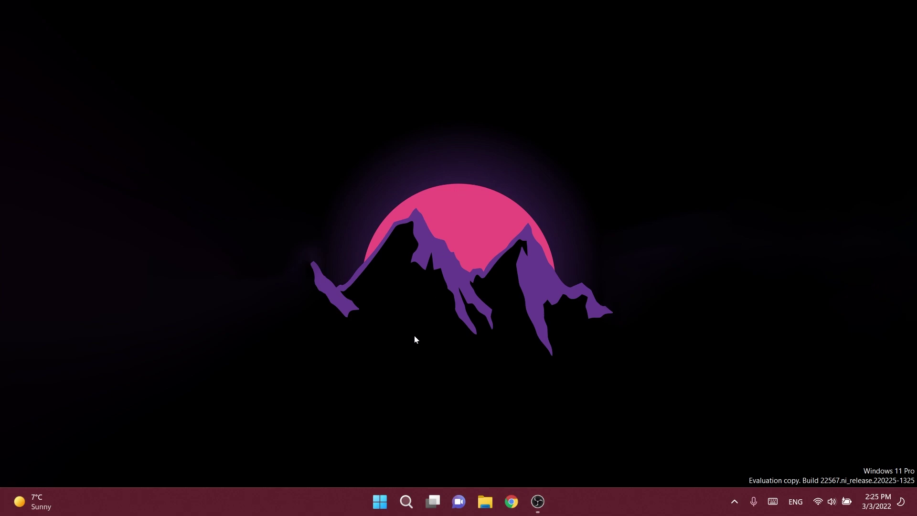
right_click(380, 501)
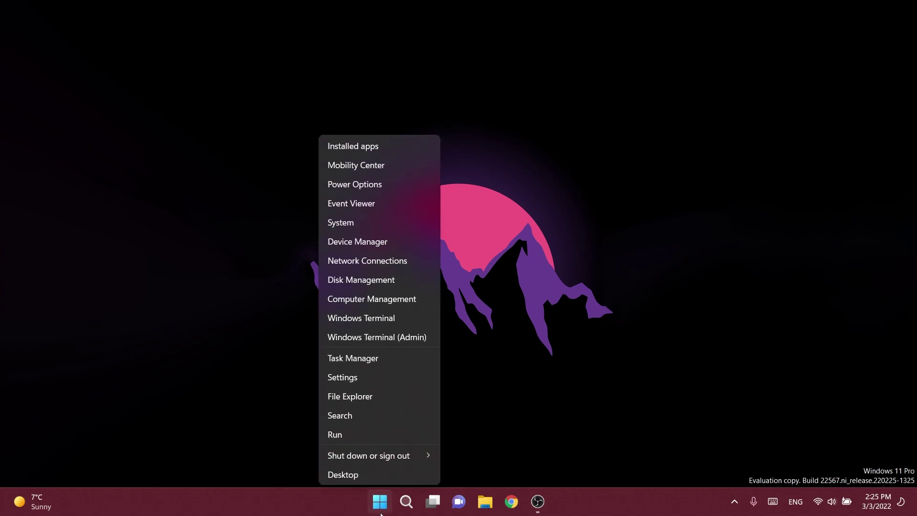
left_click(188, 420)
right_click(370, 501)
left_click(235, 416)
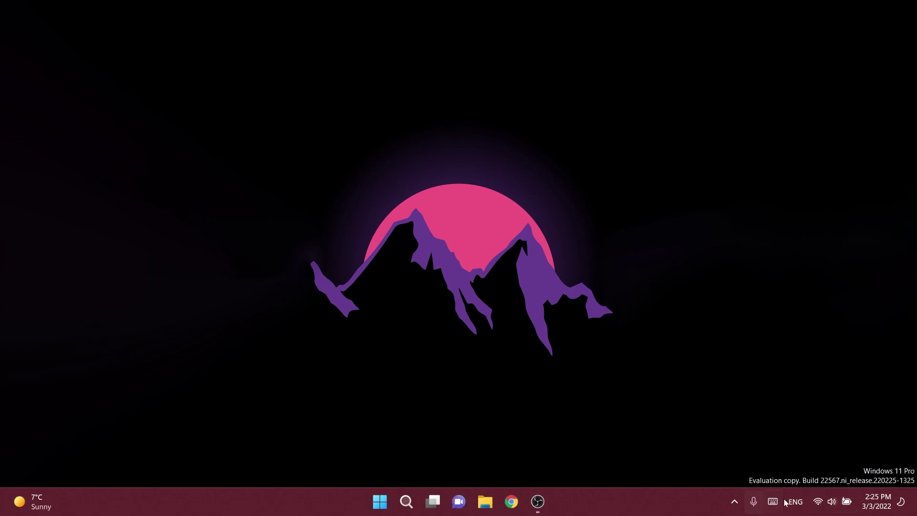
right_click(379, 502)
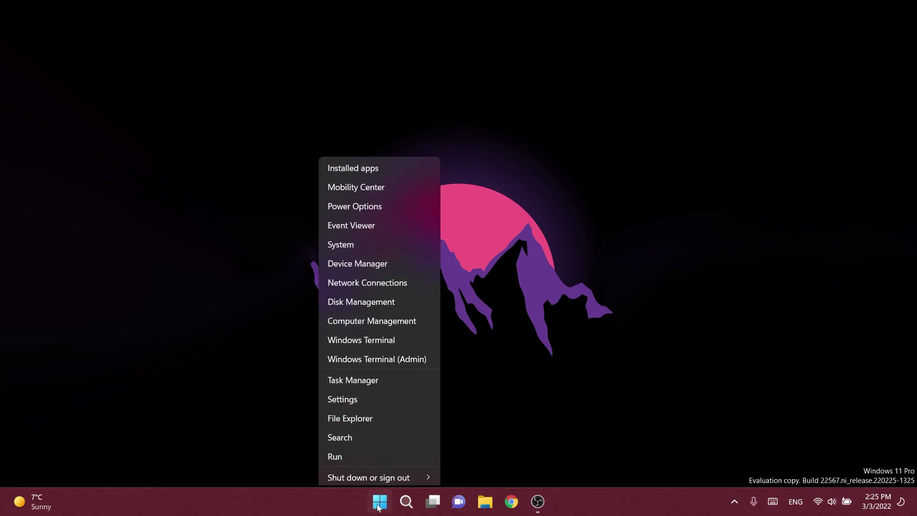
key("s")
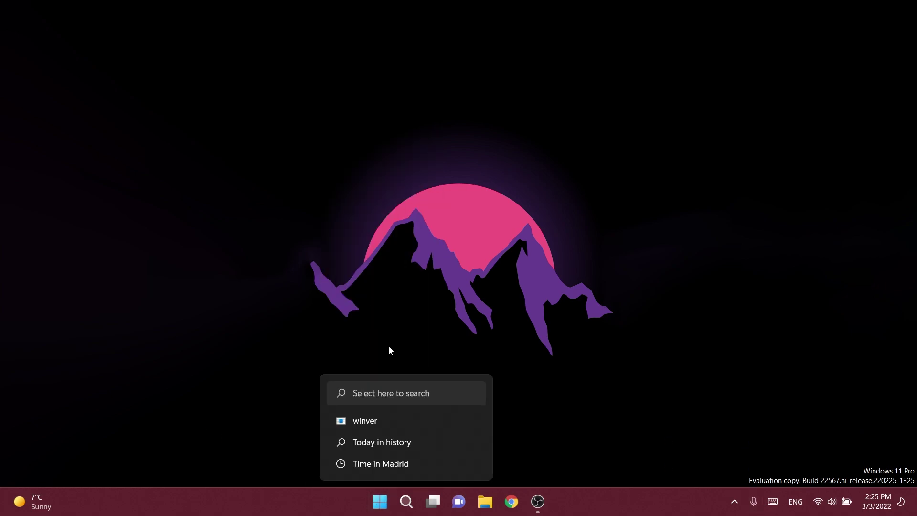
left_click(388, 350)
right_click(380, 502)
left_click(241, 301)
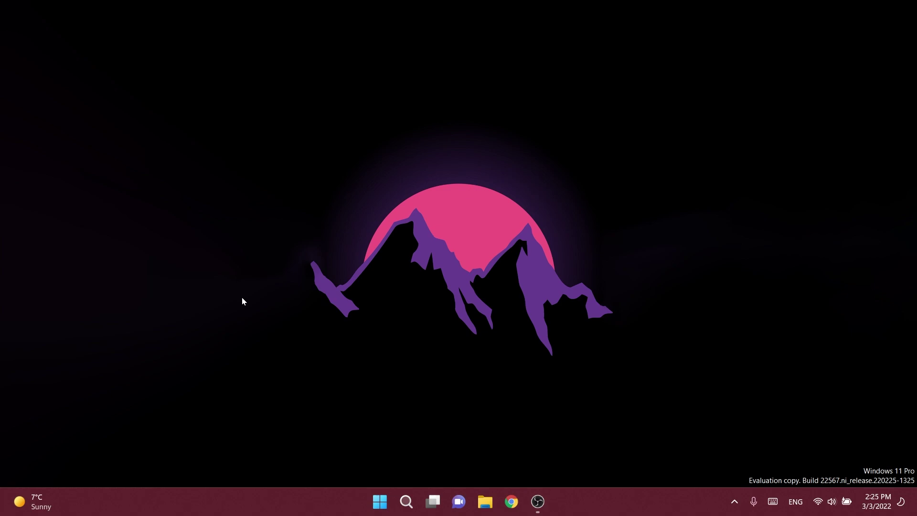